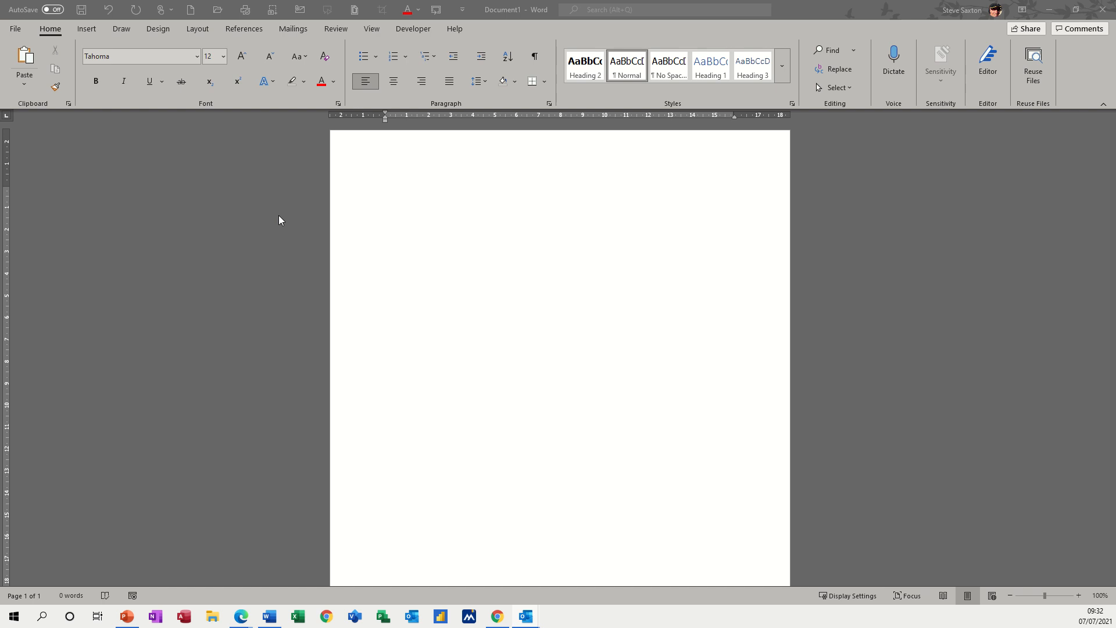
# Step: Insert the picture project ex.jpg from this device's Pictures folder into the blank document
pyautogui.click(86, 31)
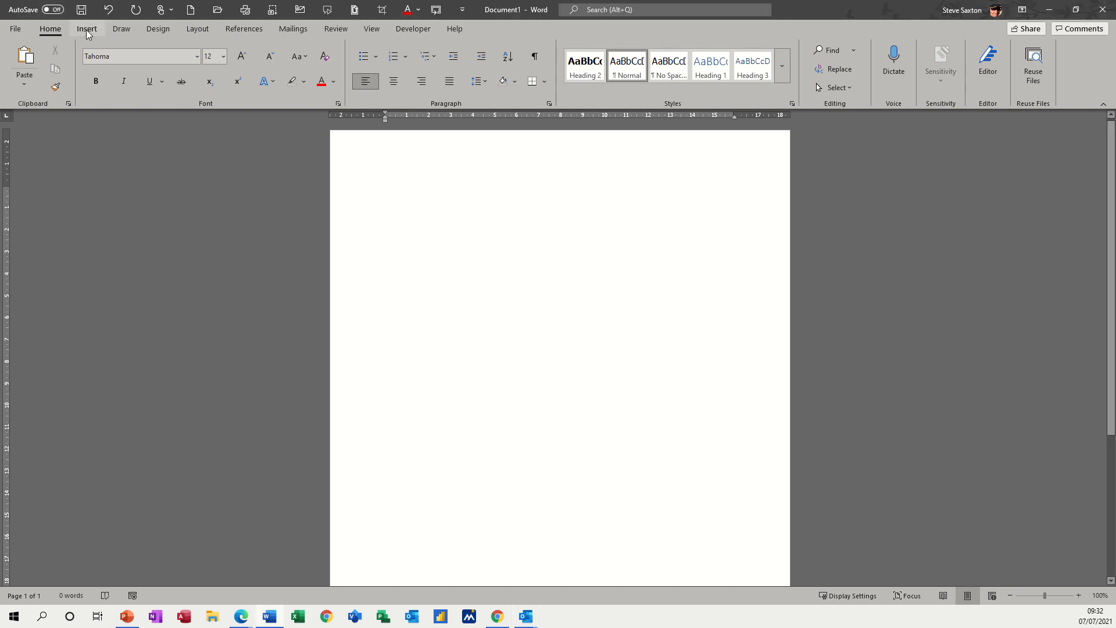
pyautogui.click(87, 30)
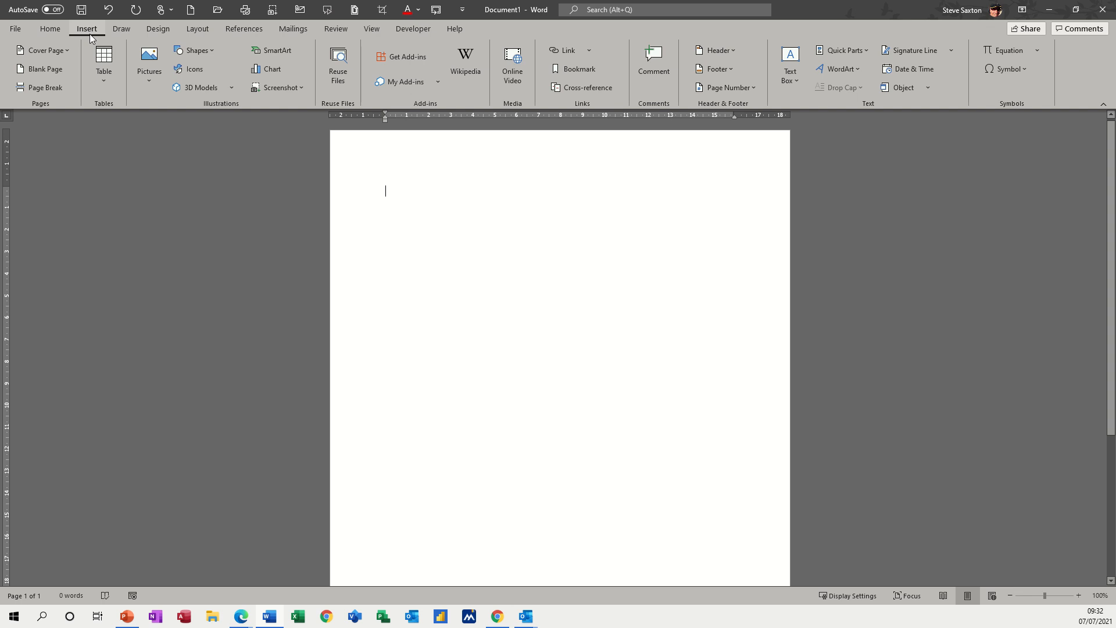
pyautogui.click(148, 85)
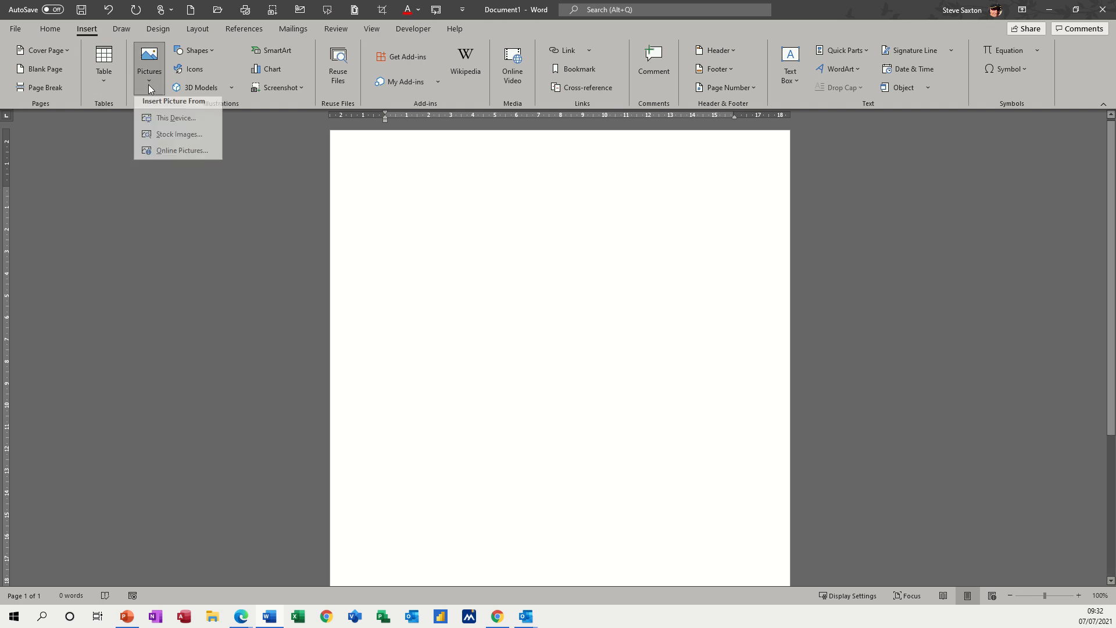
pyautogui.click(158, 123)
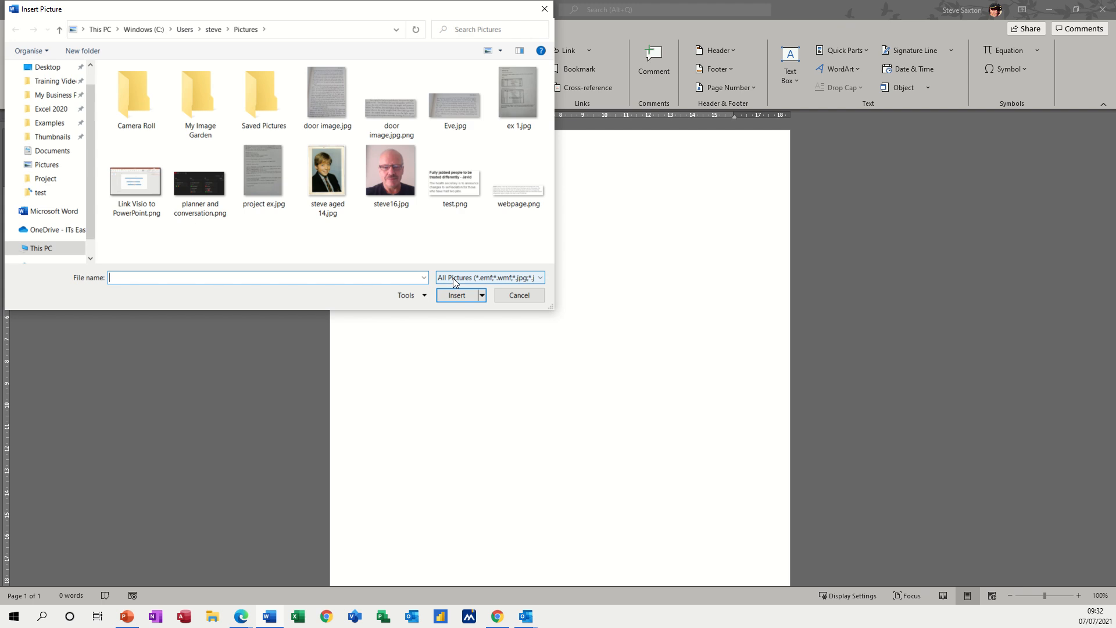
pyautogui.doubleClick(263, 169)
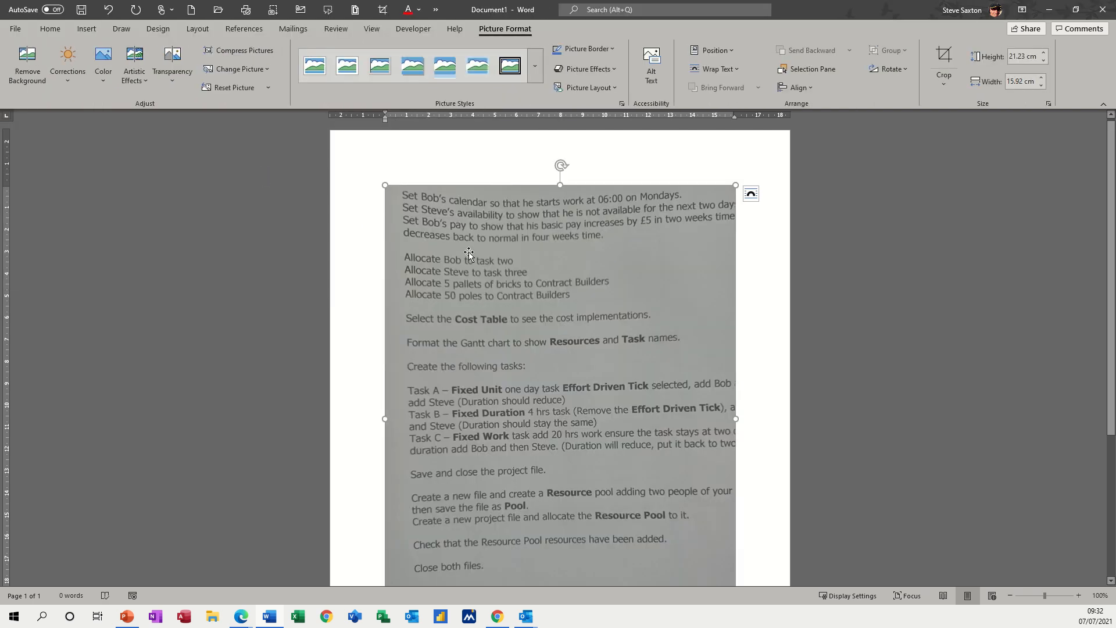
pyautogui.scroll(-3, 599, 305)
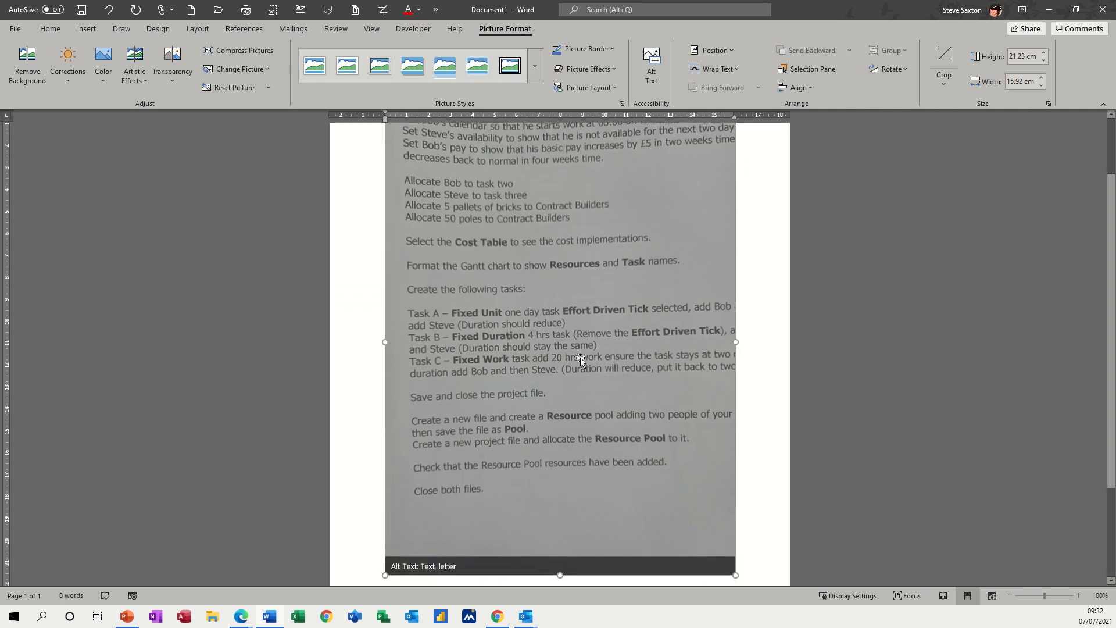
pyautogui.scroll(2, 593, 279)
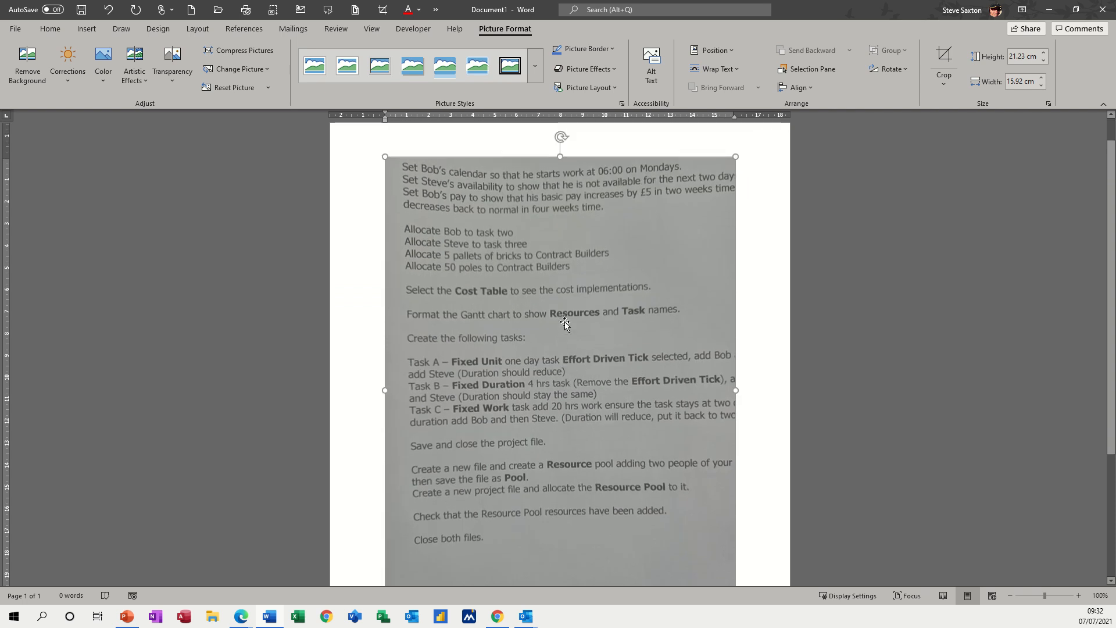
# Step: Save the inserted picture as the JPEG file project ex.jpg in the Pictures folder, replacing the existing file
pyautogui.rightClick(592, 274)
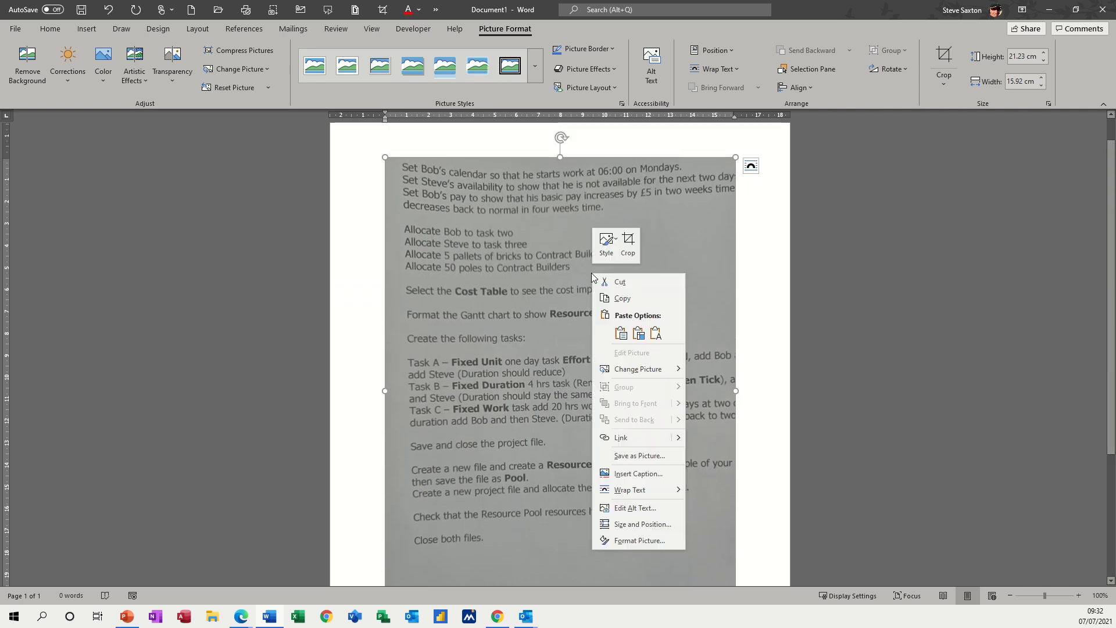
pyautogui.click(609, 456)
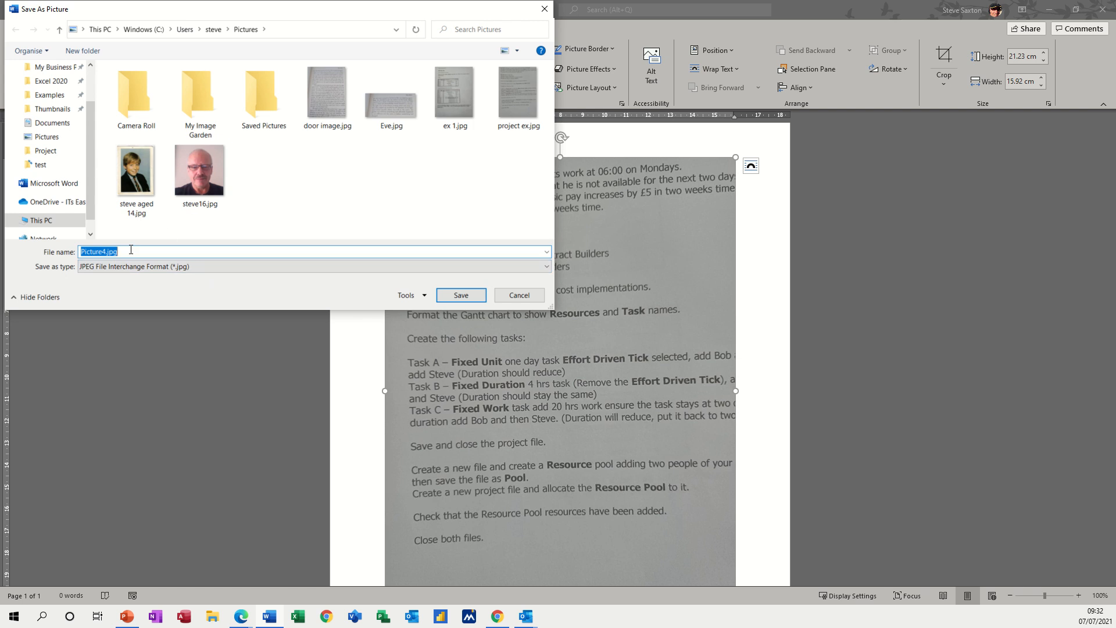
pyautogui.click(513, 92)
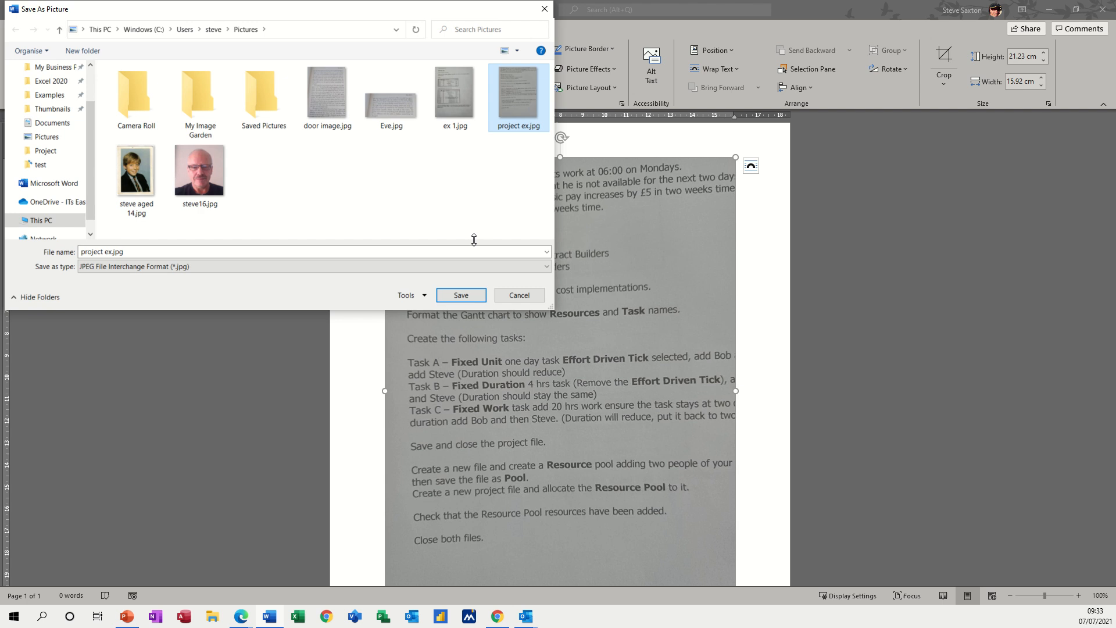
pyautogui.click(464, 300)
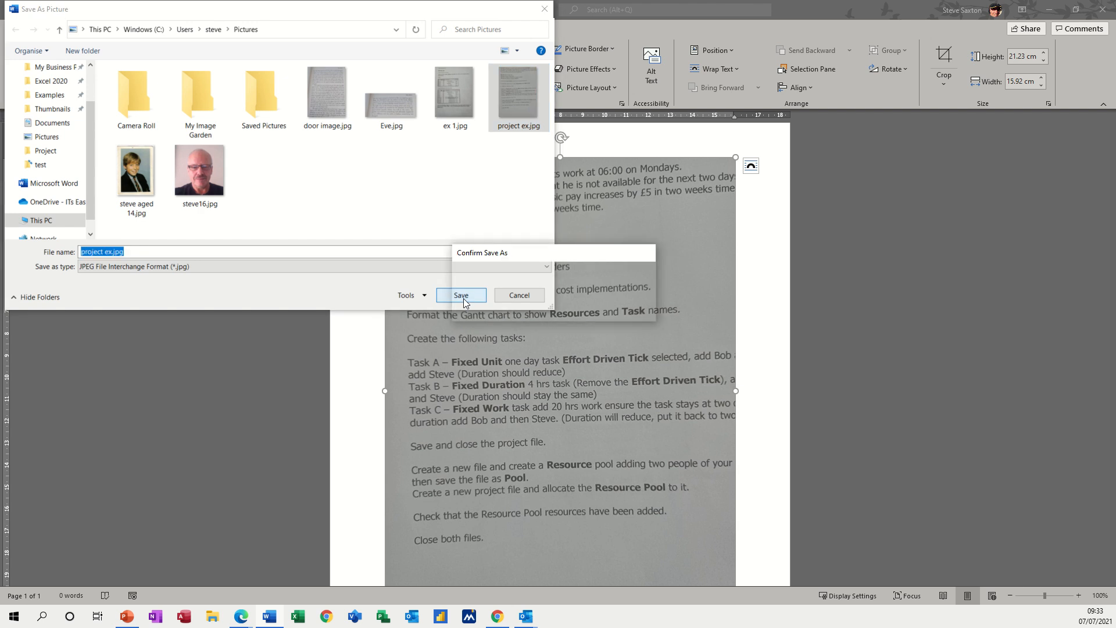
pyautogui.click(578, 312)
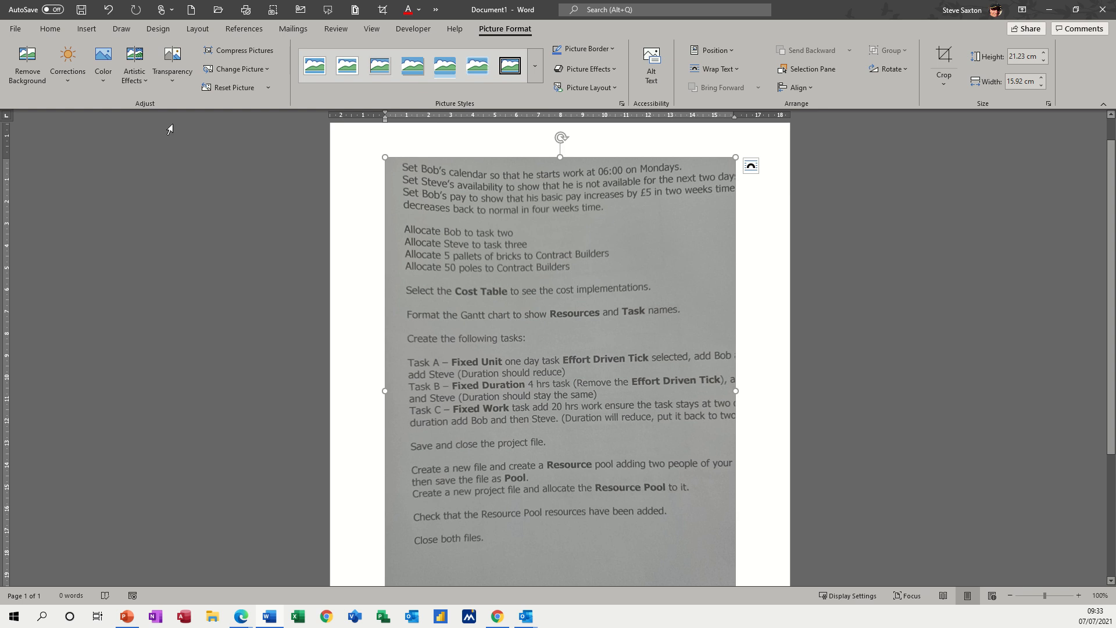
# Step: Save the document as the PDF file Doc1.pdf in the Documents folder, replacing the existing file
pyautogui.click(15, 30)
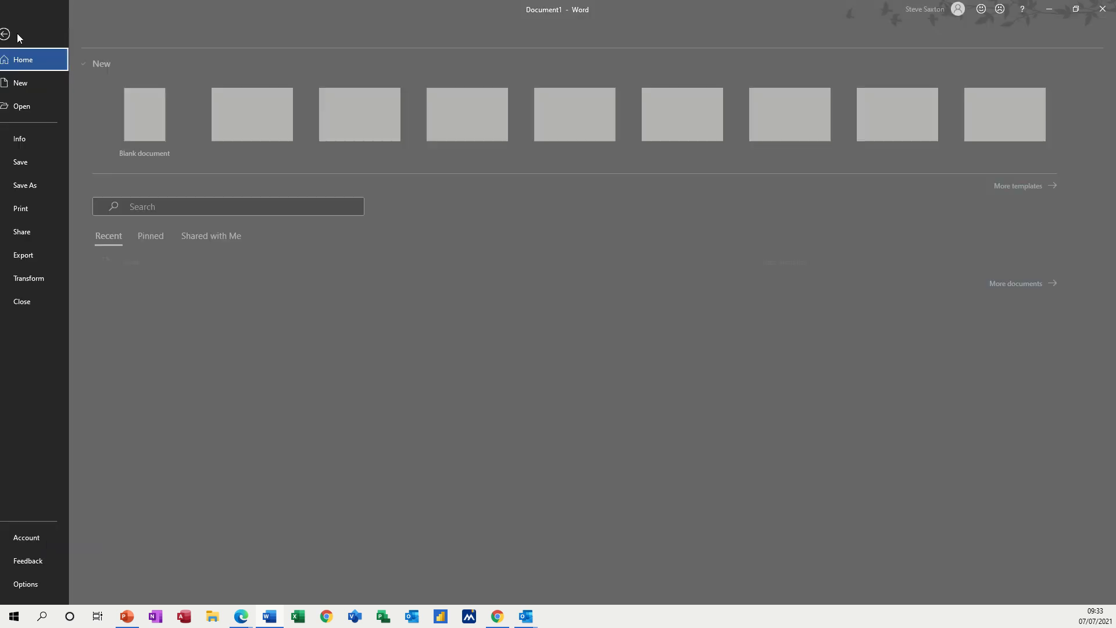
pyautogui.click(48, 186)
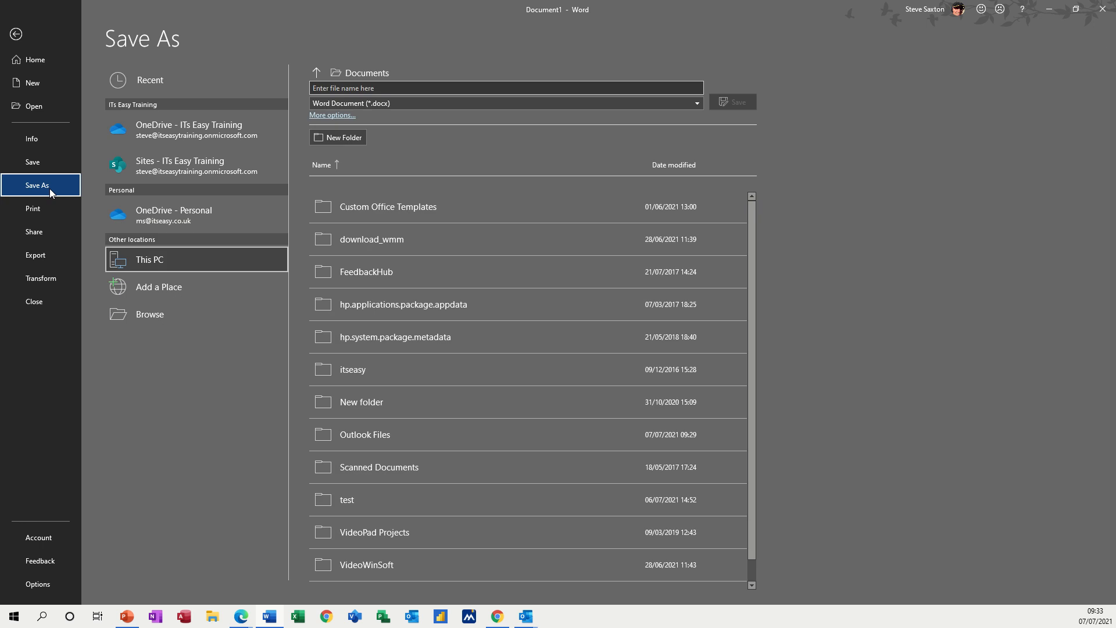
pyautogui.click(147, 312)
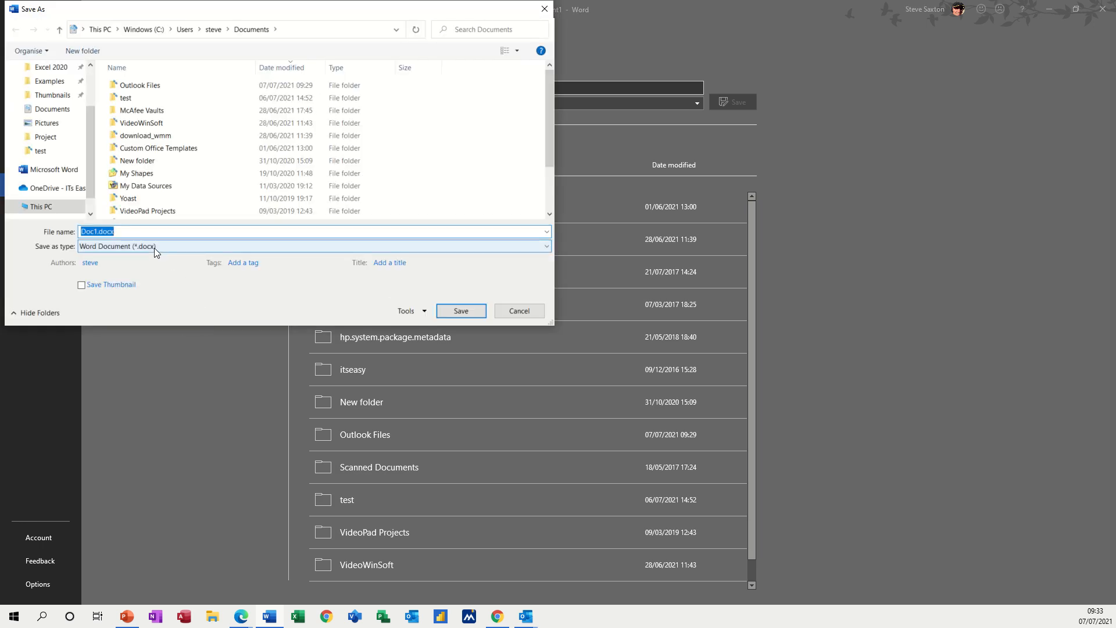
pyautogui.click(155, 248)
pyautogui.click(118, 315)
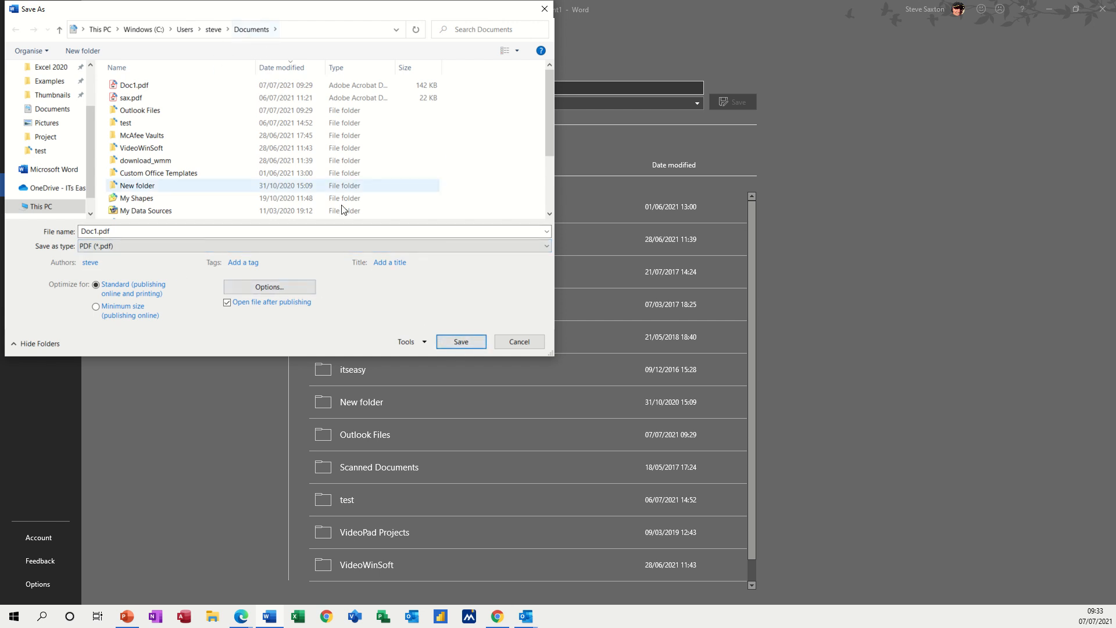
pyautogui.click(460, 342)
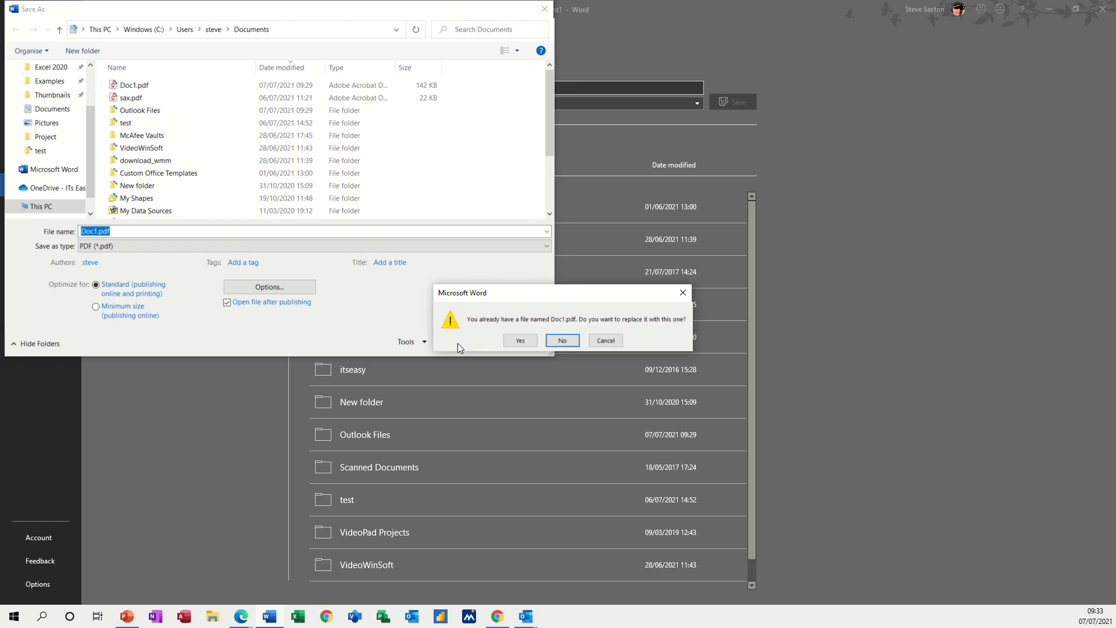
pyautogui.click(519, 341)
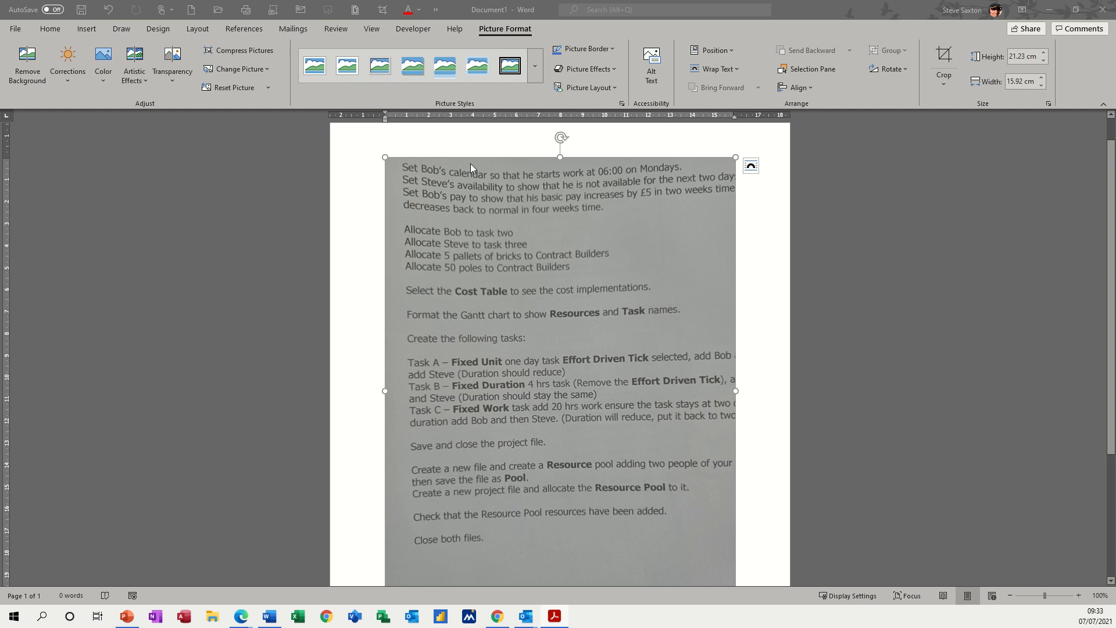
# Step: Undo the picture insertion and open the recent file Doc1.pdf for editing
pyautogui.hotkey('ctrl', 'z')
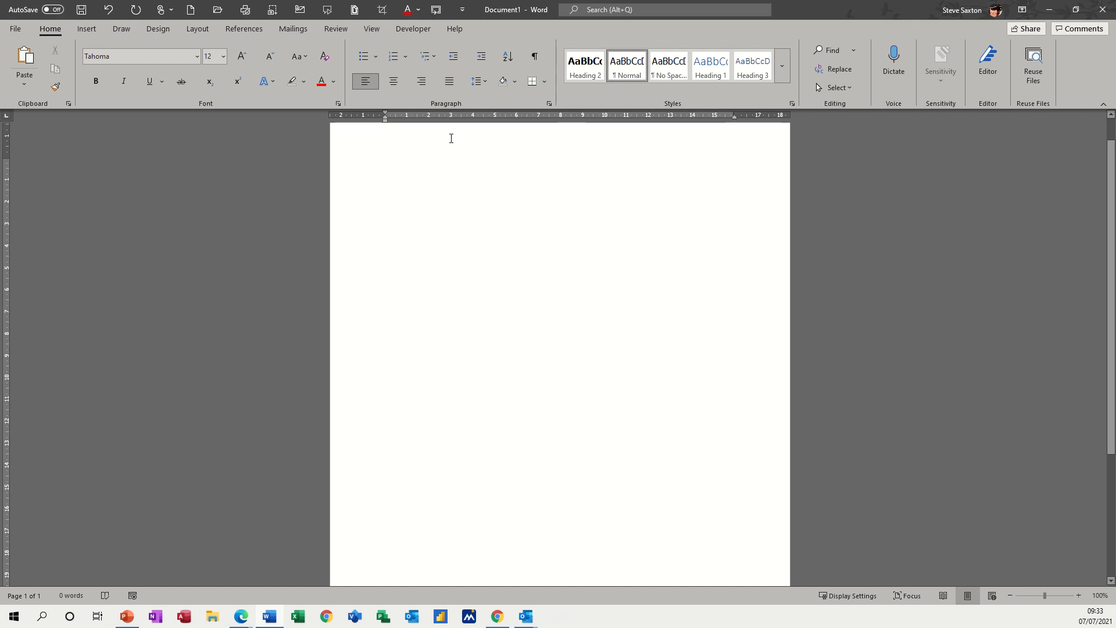
pyautogui.click(10, 29)
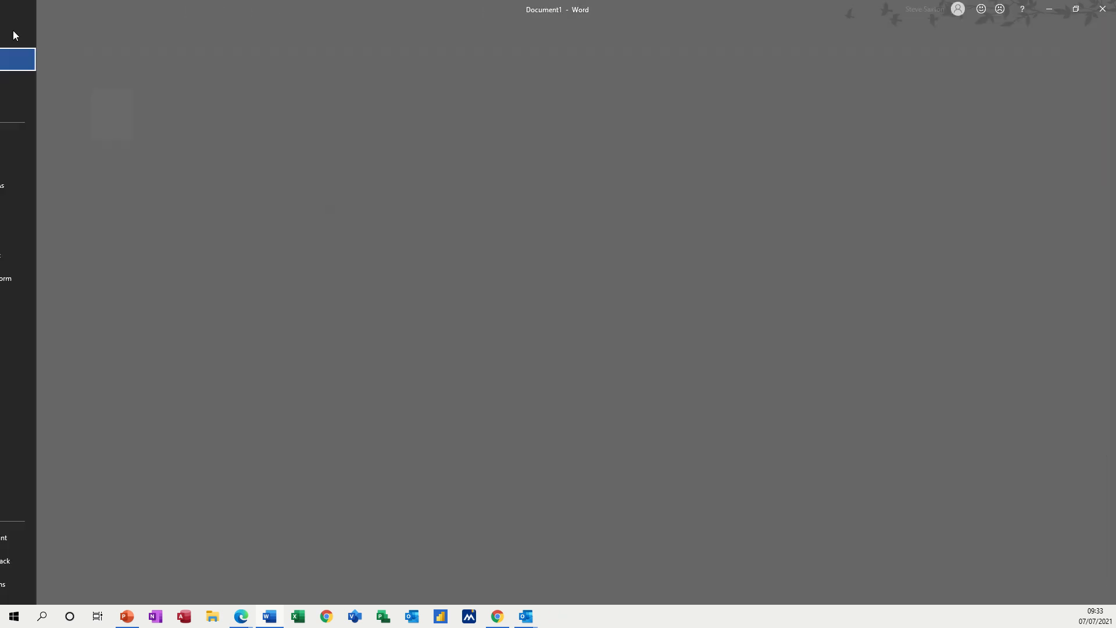
pyautogui.click(30, 107)
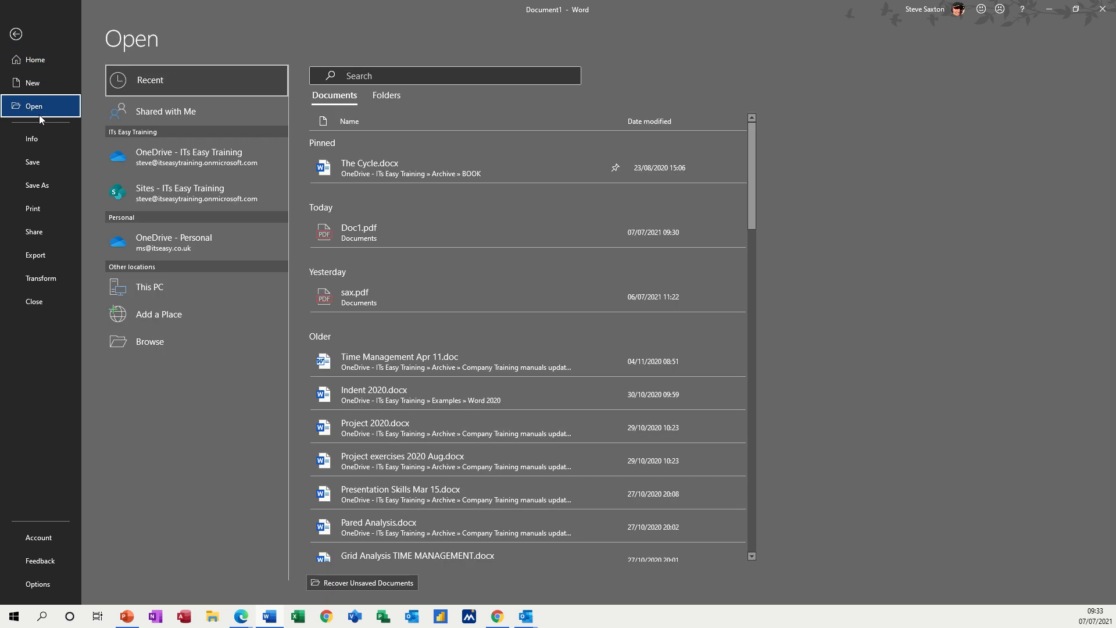
pyautogui.click(352, 239)
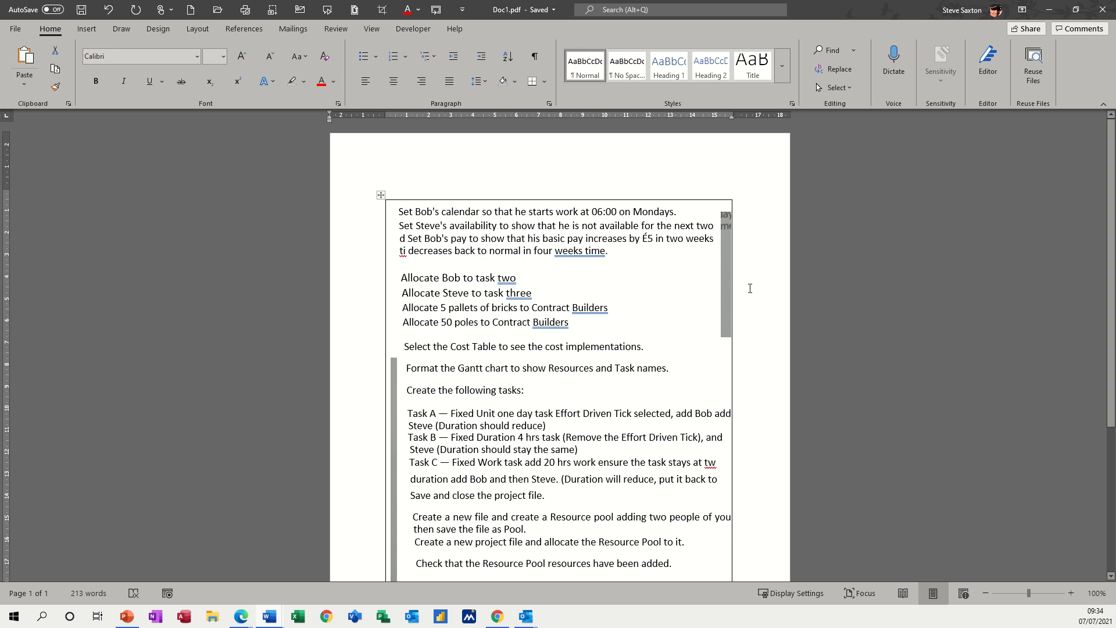
# Step: Delete the two leftover grey picture strips beside the converted text
pyautogui.click(727, 282)
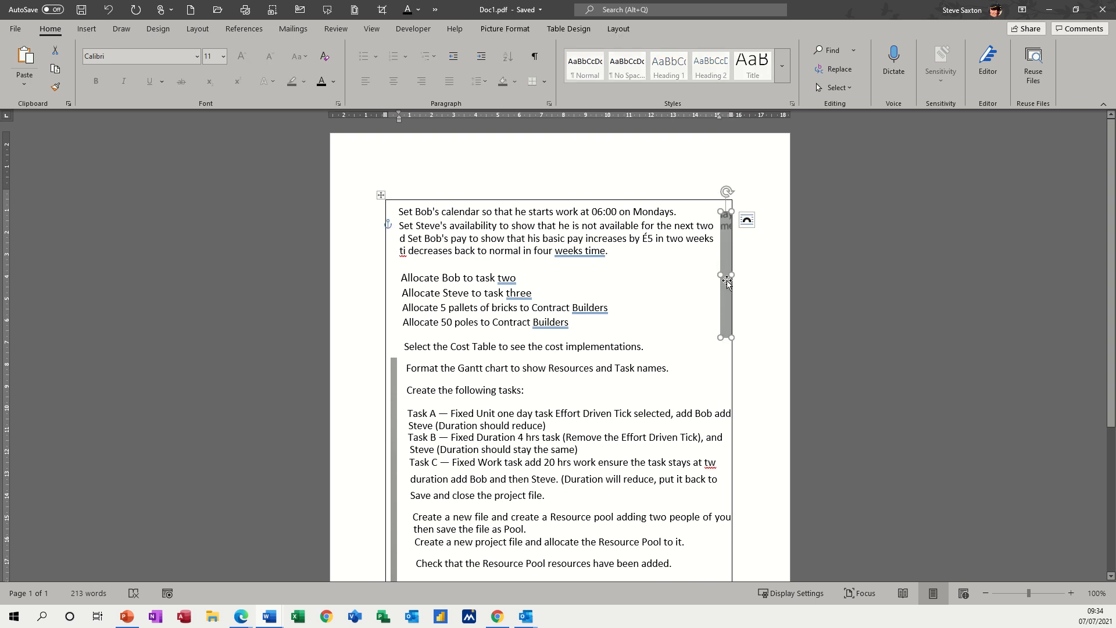
pyautogui.press('Delete')
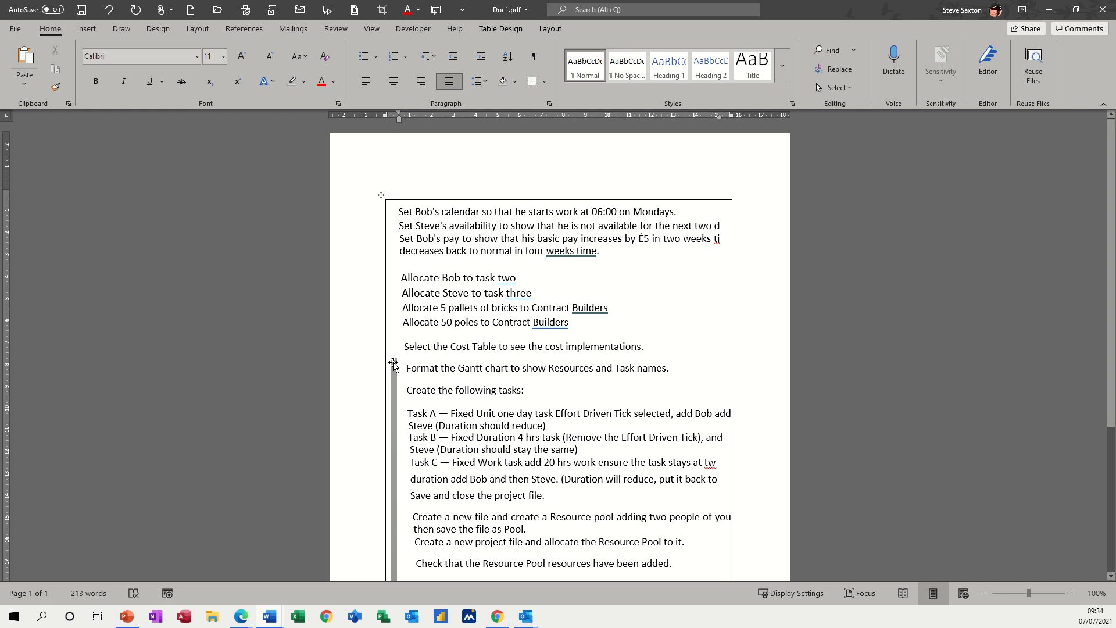
pyautogui.click(394, 365)
pyautogui.press('Delete')
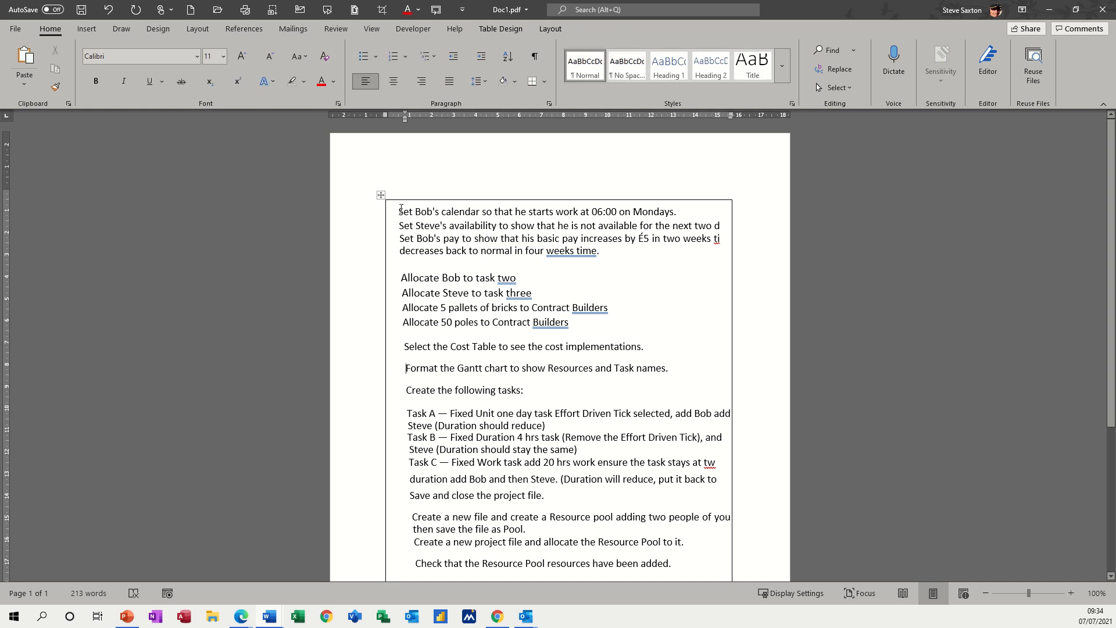
# Step: Move all the text out of the bordered table to below it, and delete the empty table
pyautogui.moveTo(401, 208); pyautogui.dragTo(665, 526)
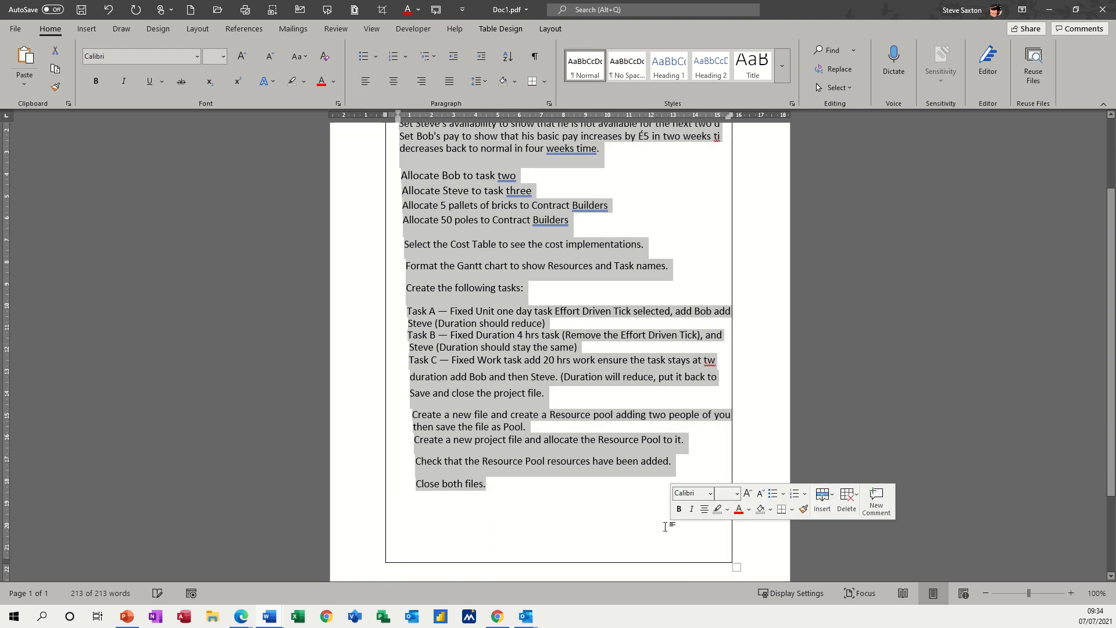
pyautogui.press('Delete')
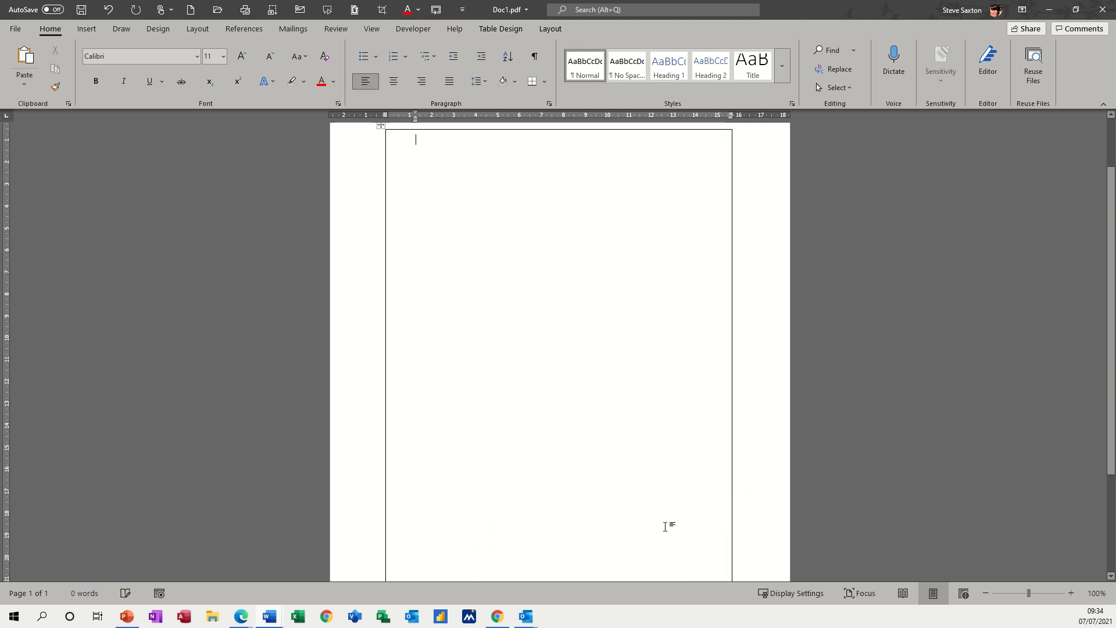
pyautogui.scroll(-3, 671, 479)
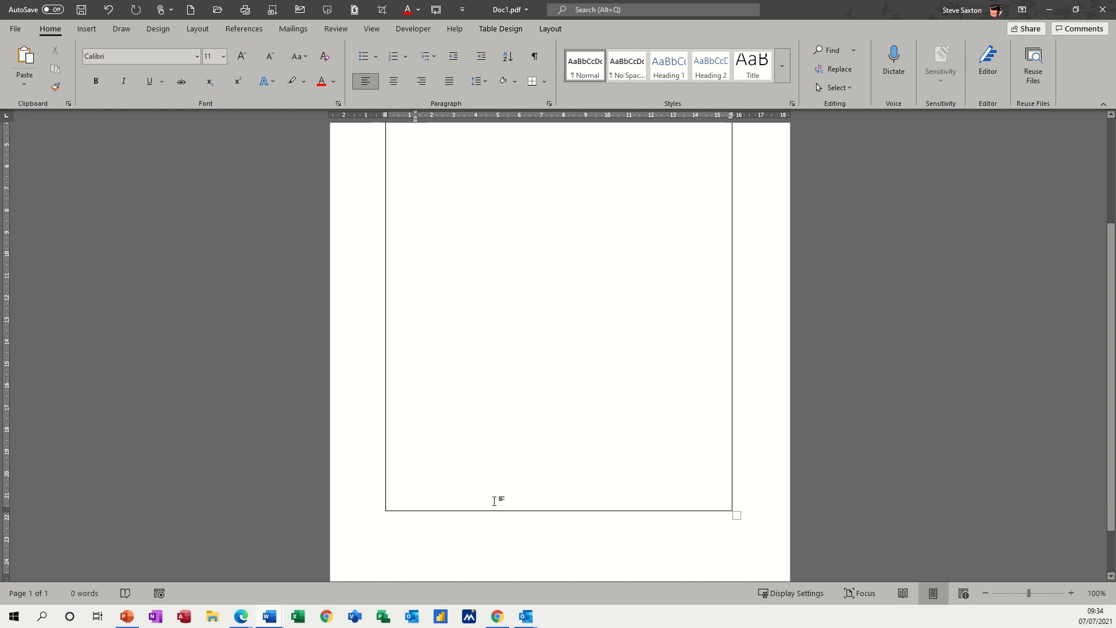
pyautogui.click(439, 532)
pyautogui.hotkey('ctrl', 'v')
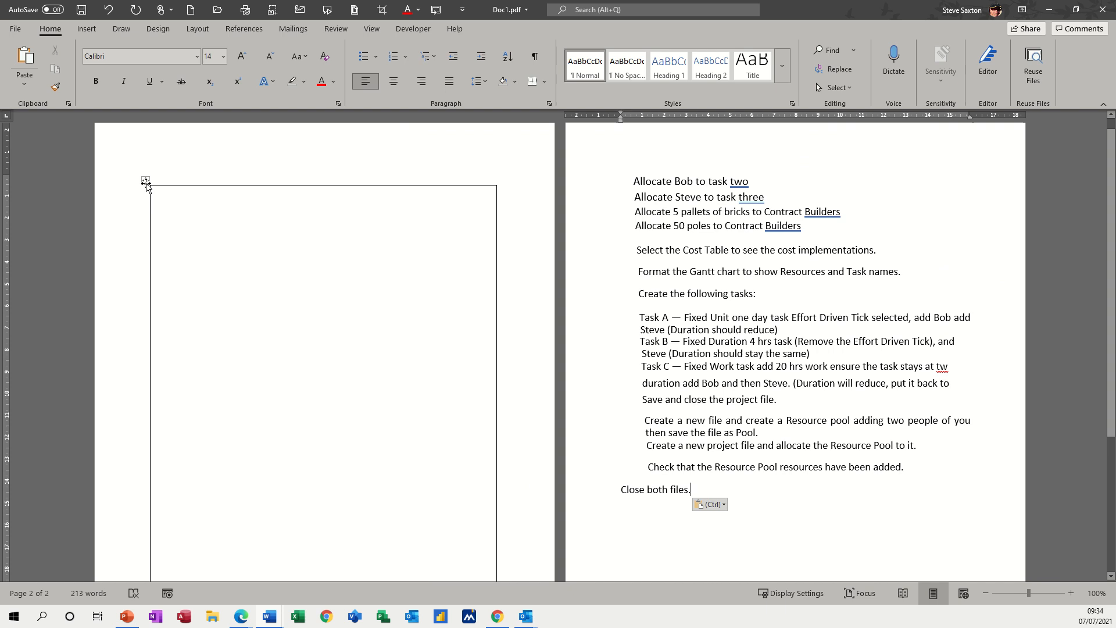
pyautogui.click(203, 241)
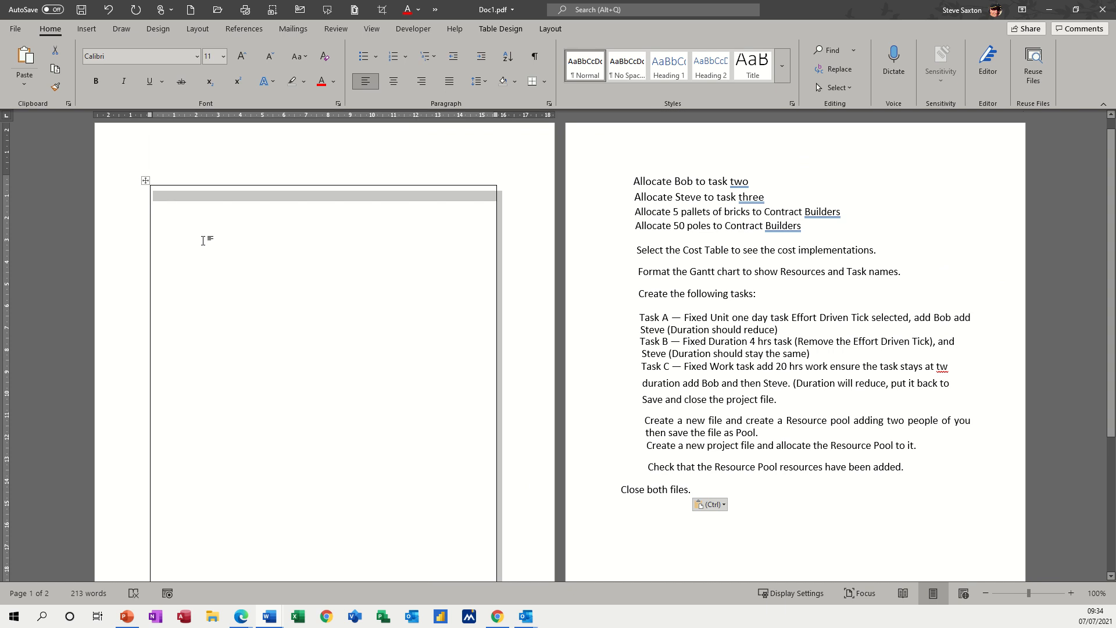
pyautogui.press('BackSpace')
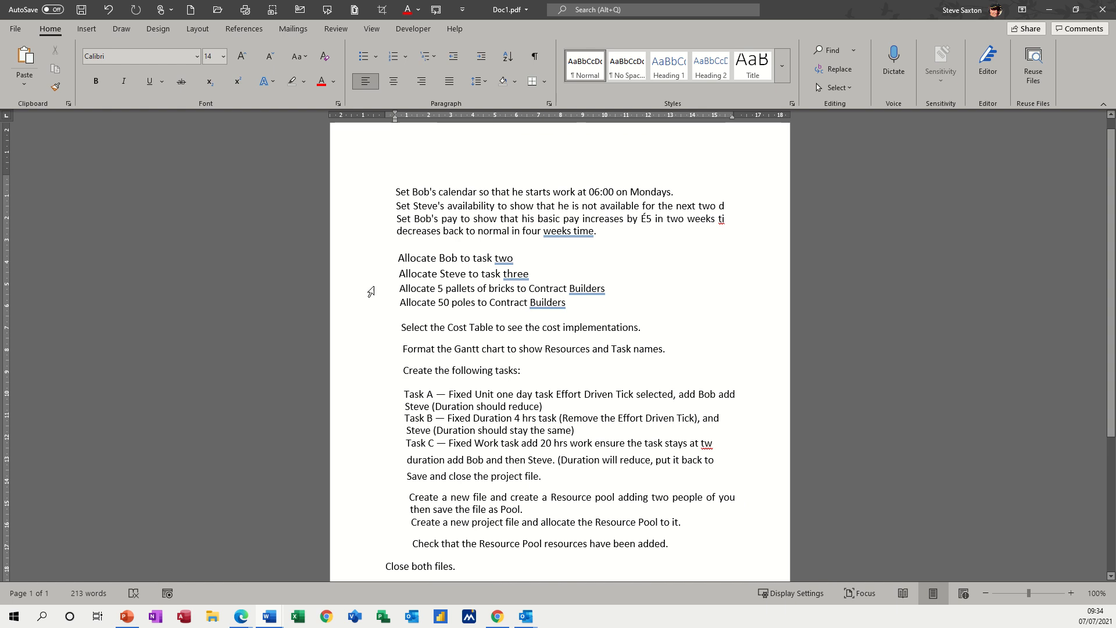
# Step: Align the left indent of all the text with the page margin and remove the blank line at the start
pyautogui.doubleClick(357, 208)
pyautogui.hotkey('ctrl', 'a')
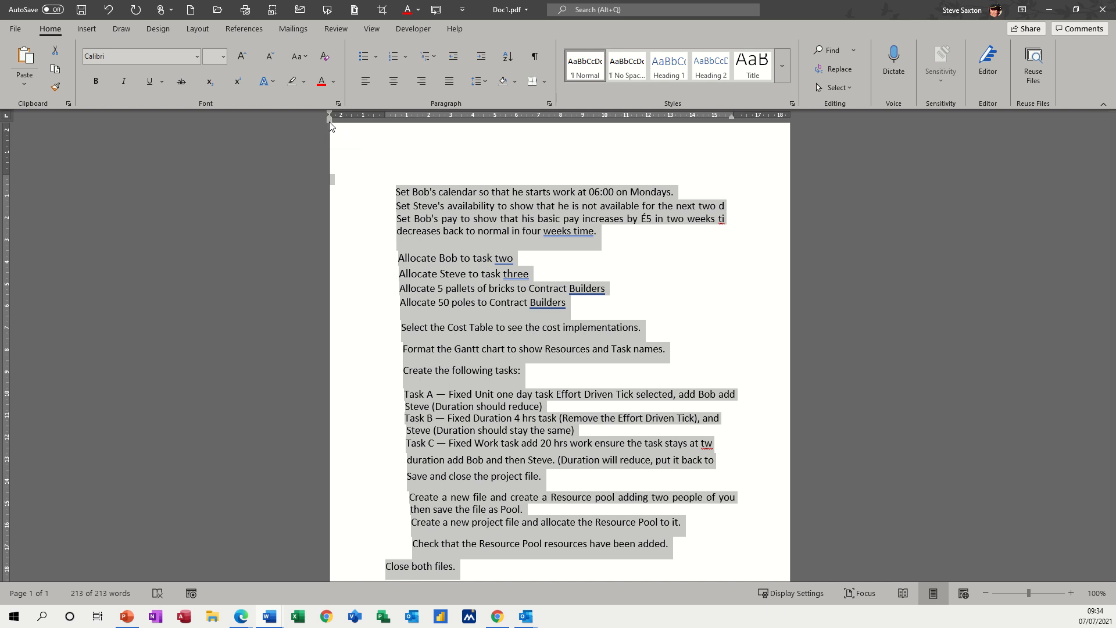
pyautogui.moveTo(329, 121)
pyautogui.mouseDown()
pyautogui.moveTo(372, 124)
pyautogui.moveTo(387, 137)
pyautogui.mouseUp()
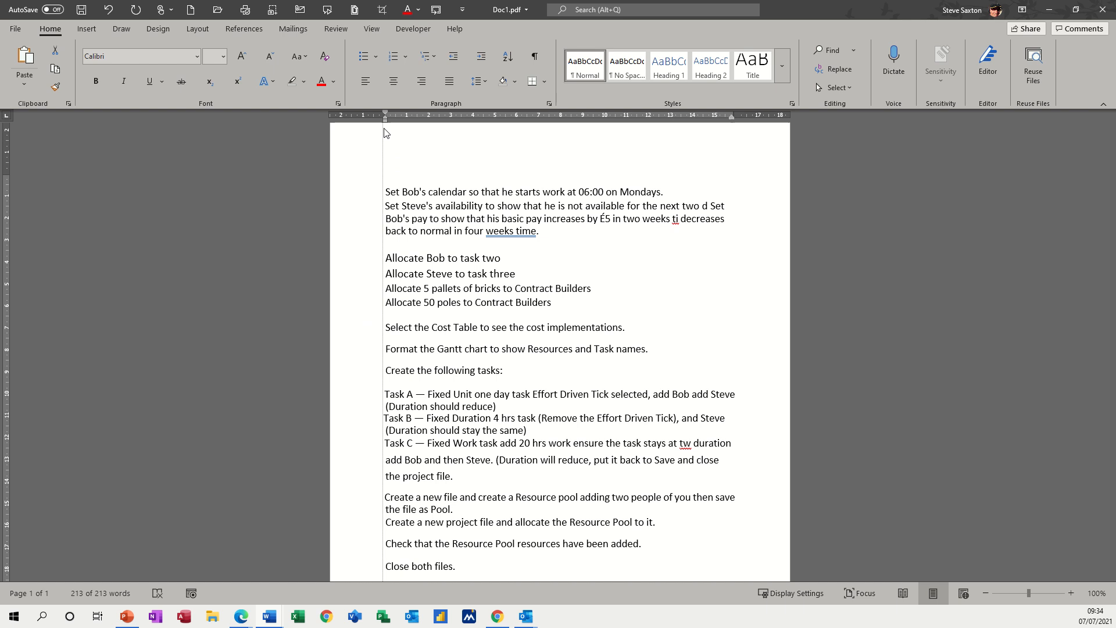
pyautogui.click(400, 179)
pyautogui.press('Delete')
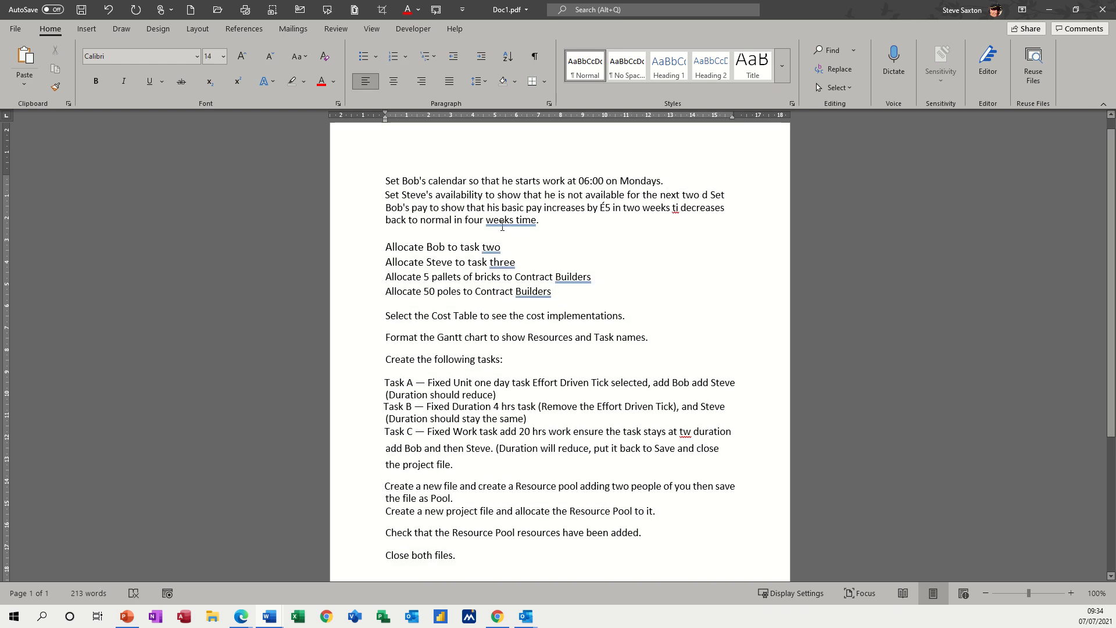
# Step: Correct "weeks time" to "weeks' time" with the grammar suggestion, and check the flagged words "two" and "three" in the task allocation lines
pyautogui.rightClick(510, 225)
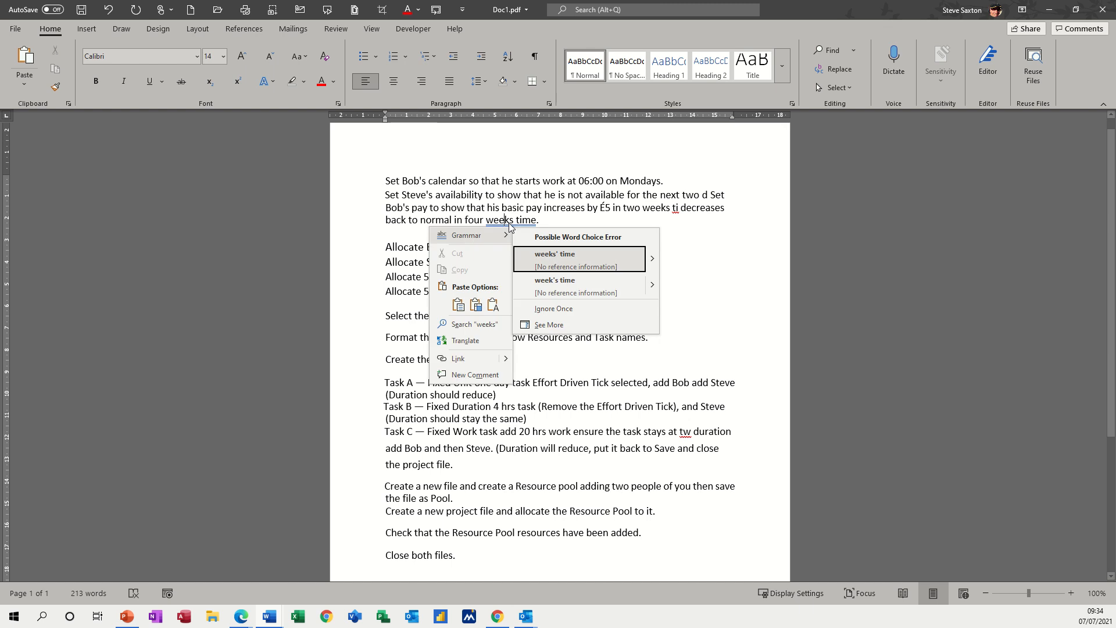
pyautogui.click(541, 257)
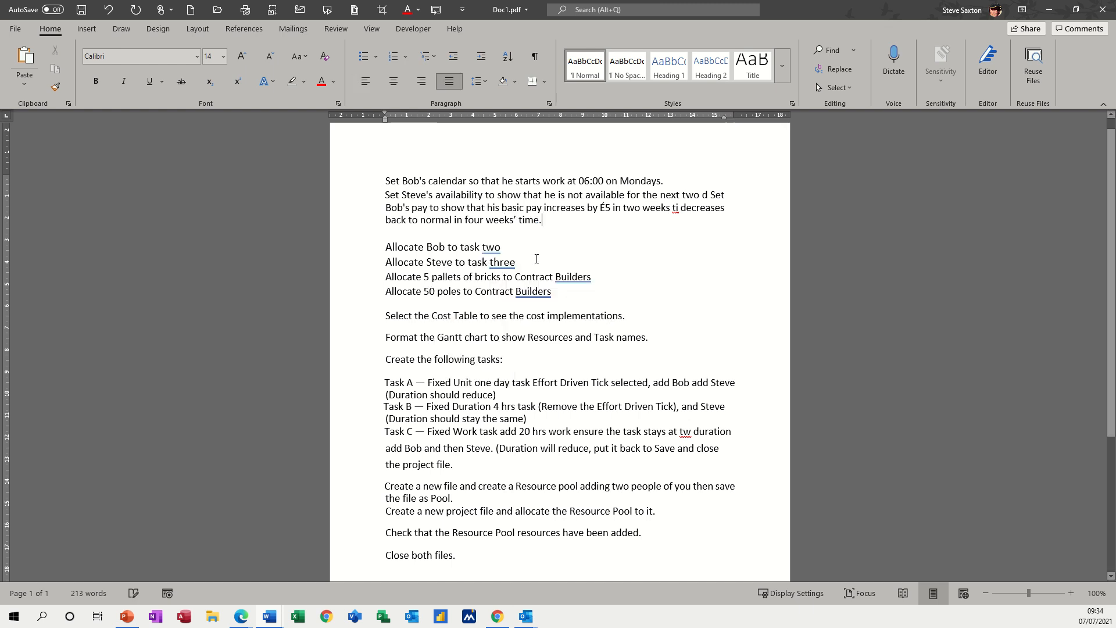
pyautogui.rightClick(489, 249)
pyautogui.click(461, 256)
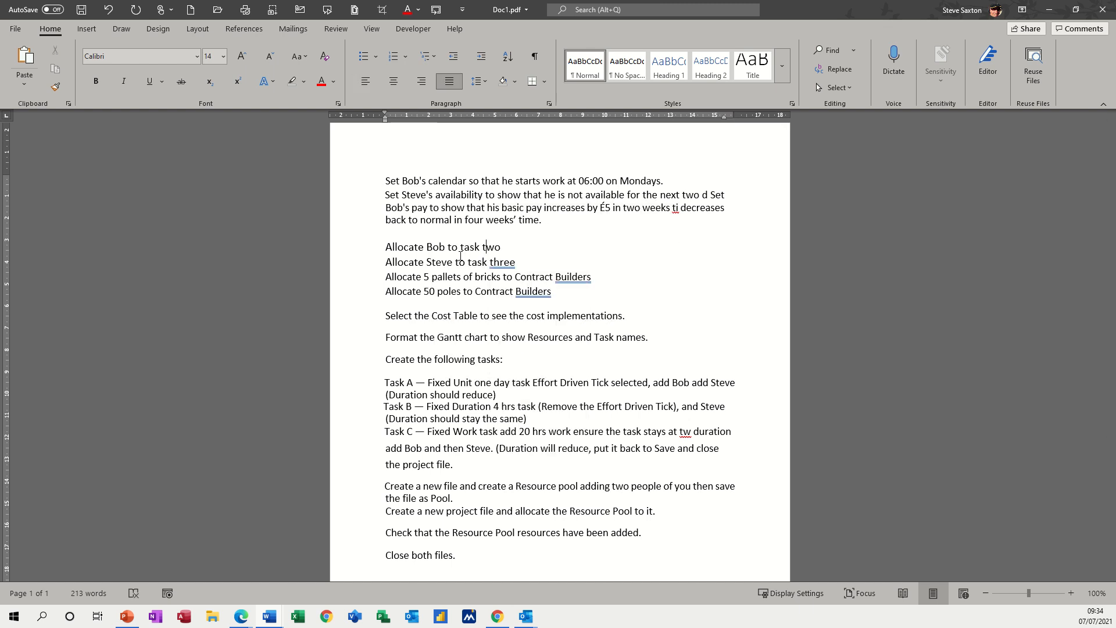
pyautogui.rightClick(496, 263)
pyautogui.press('Escape')
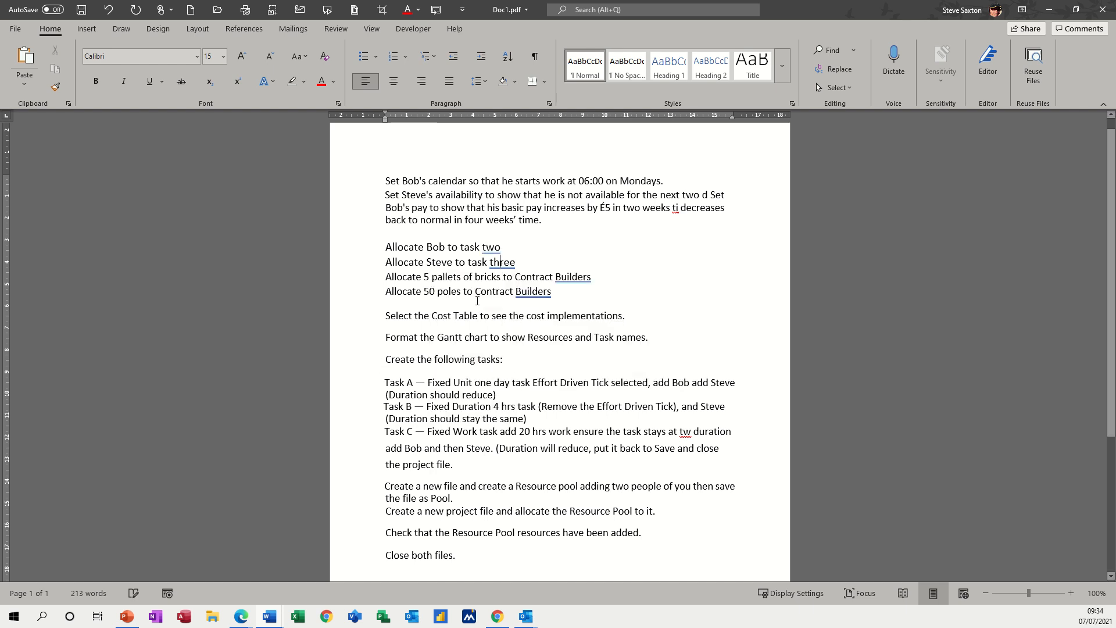
# Step: Complete the cut-off word "tw" in the Task C paragraph so that it reads "two days"
pyautogui.scroll(-2, 440, 343)
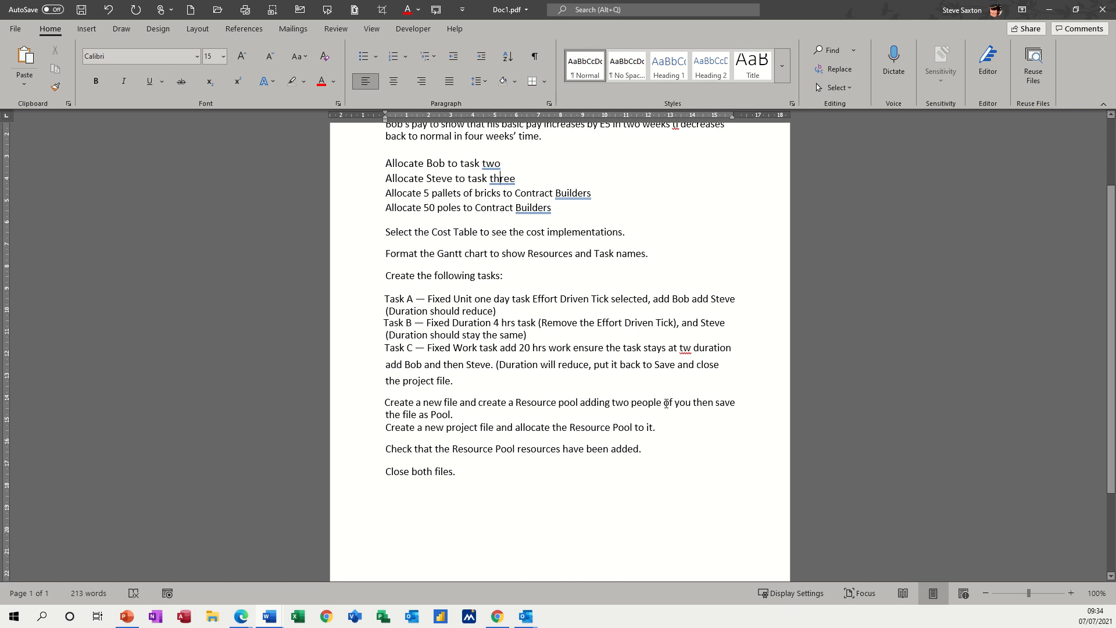
pyautogui.click(691, 431)
pyautogui.write('o')
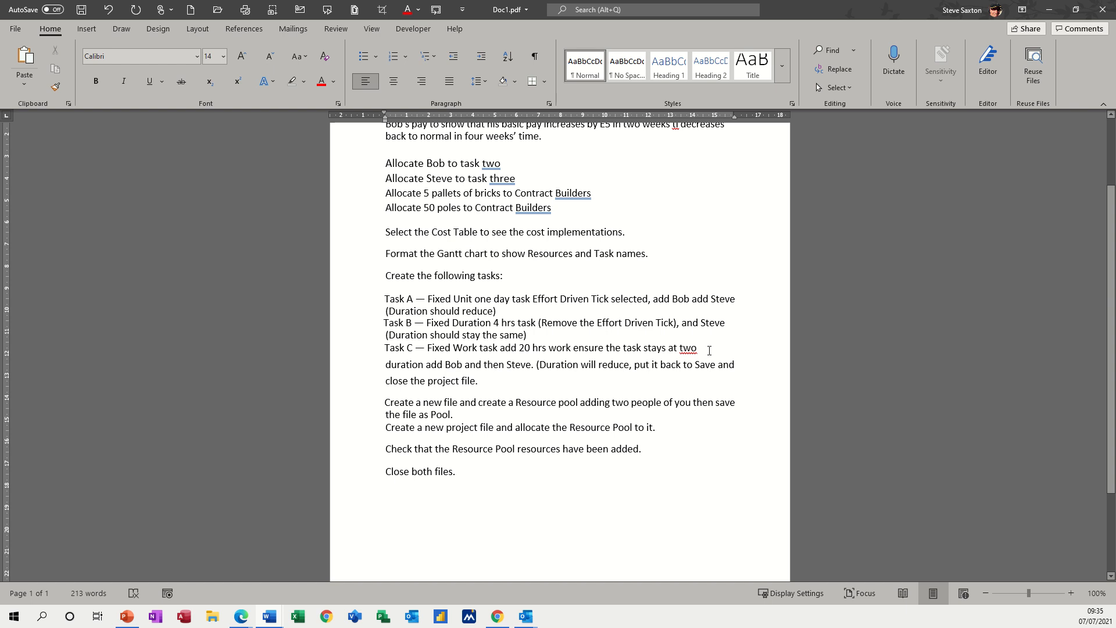
pyautogui.write('days')
# Step: Place the text cursor in the misread word "ti" in the sentence about Bob's basic pay
pyautogui.scroll(2, 507, 336)
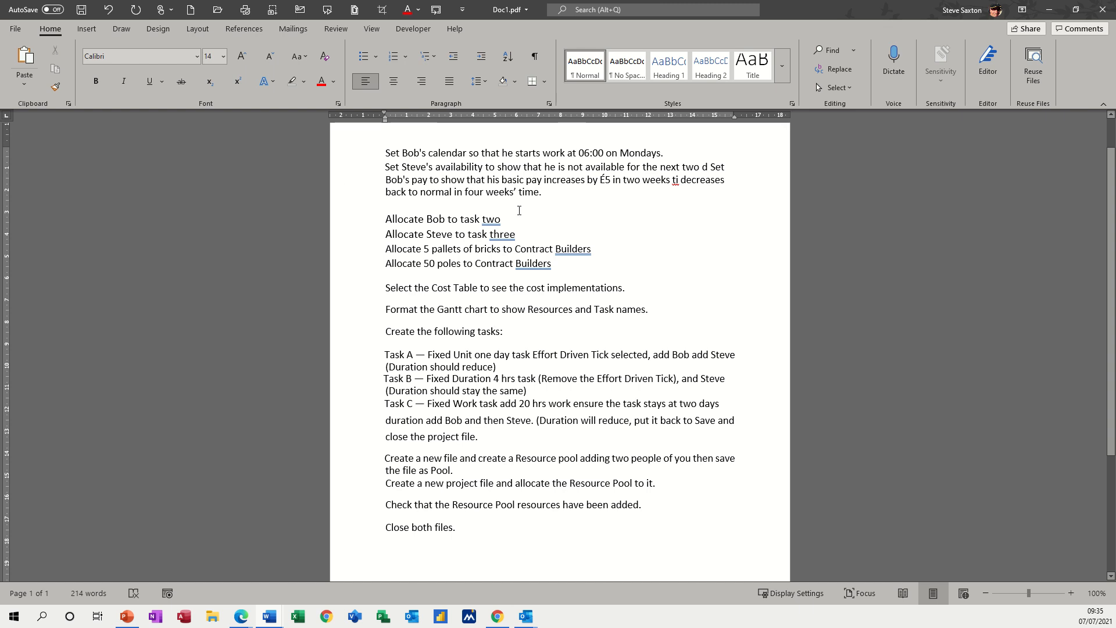
pyautogui.click(678, 183)
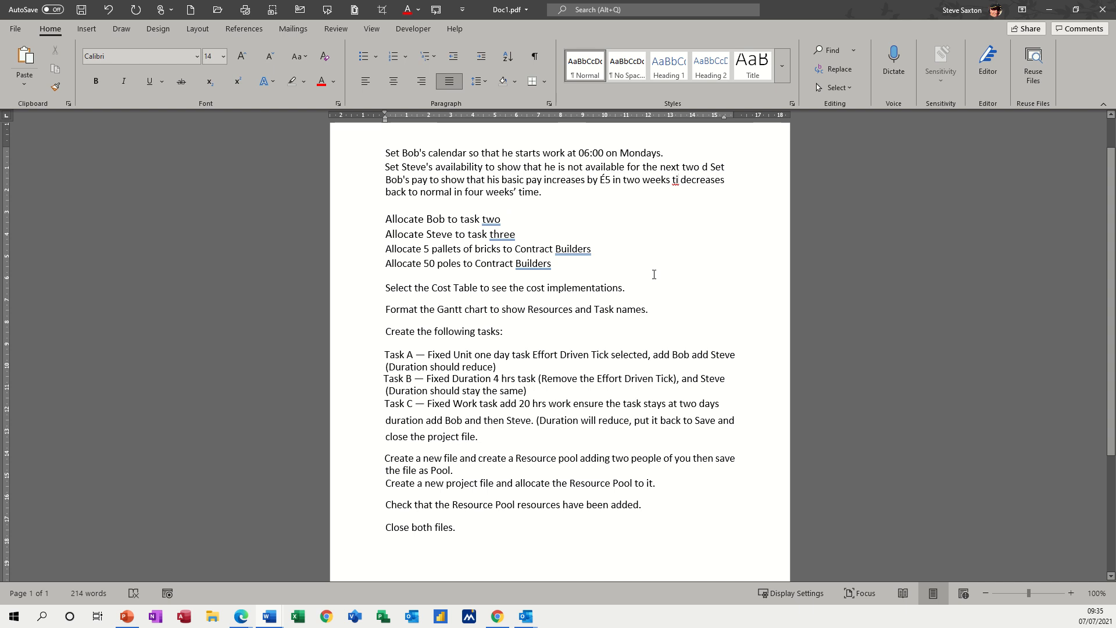